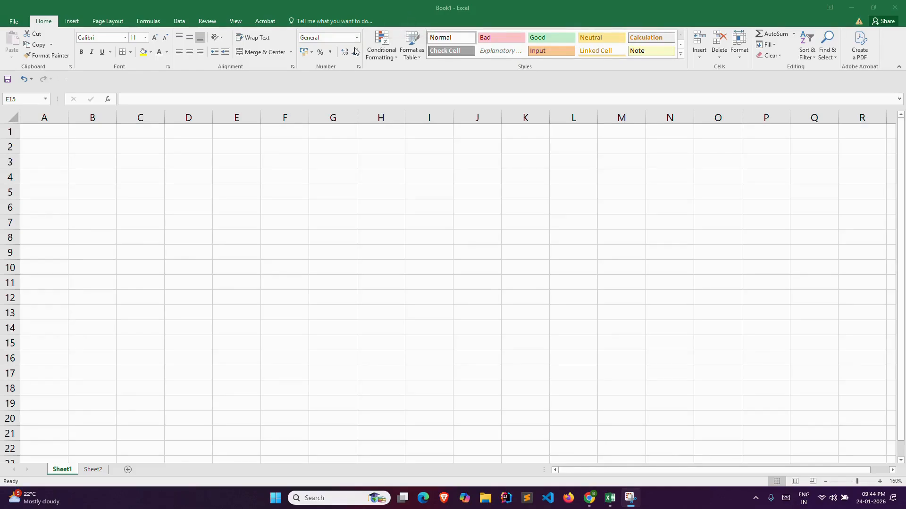
# Step: Set the font colour of the product table in A1:C8 to black
pyautogui.moveTo(46, 132); pyautogui.dragTo(142, 238)
pyautogui.click(167, 52)
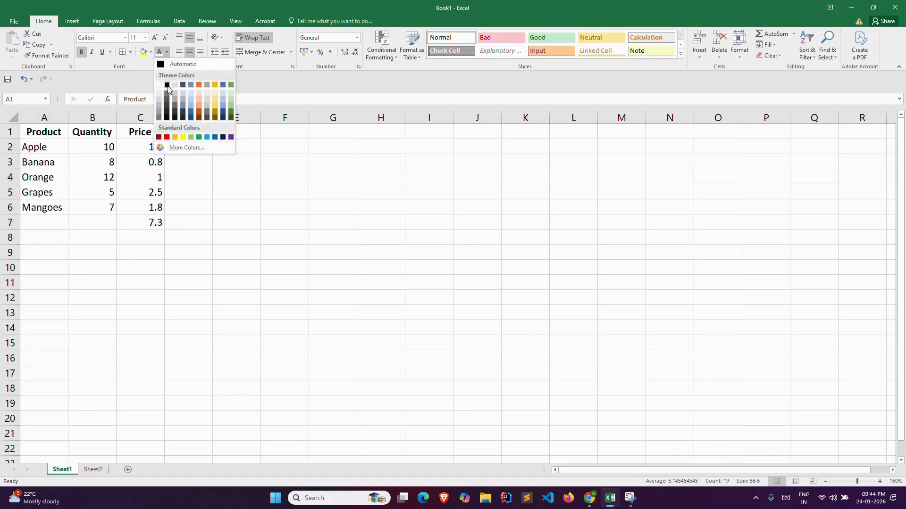
pyautogui.click(261, 306)
pyautogui.click(263, 306)
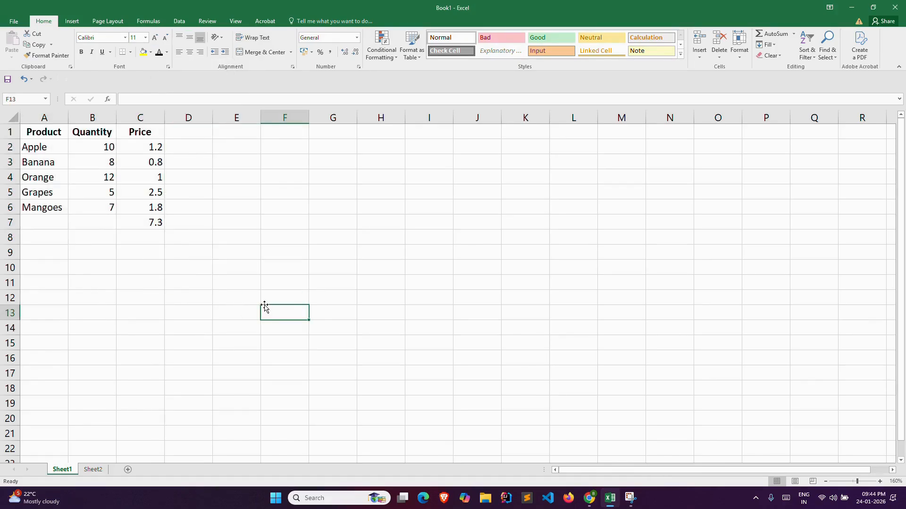
# Step: Try overwriting the Grapes entry in cell A5 with "g", and undo the change
pyautogui.click(46, 192)
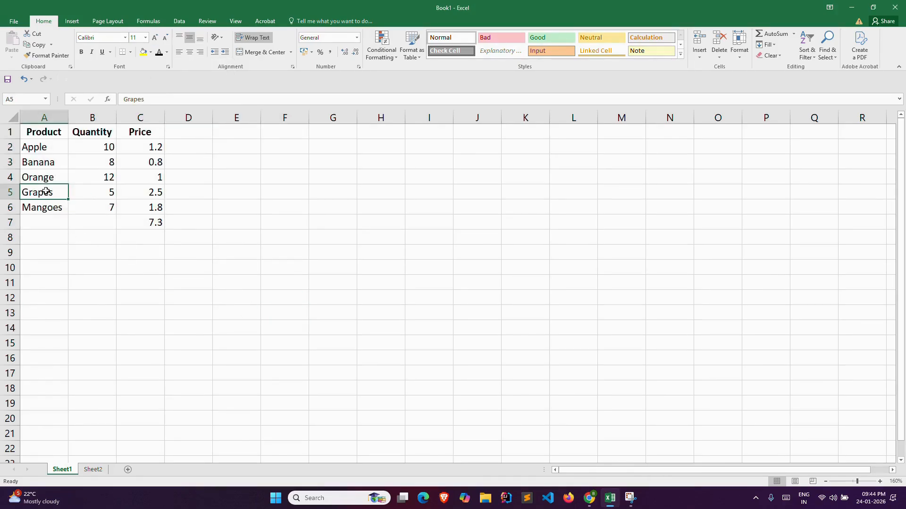
pyautogui.write('g')
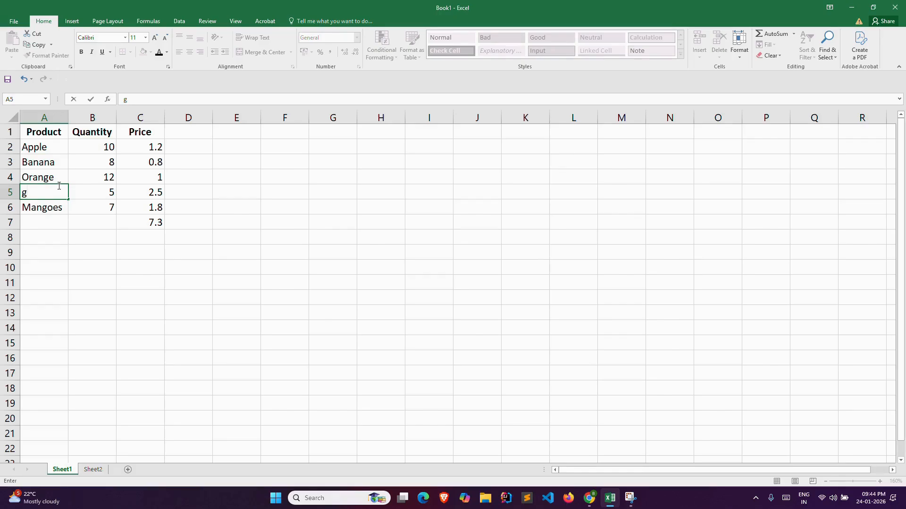
pyautogui.hotkey('ctrl', 'z')
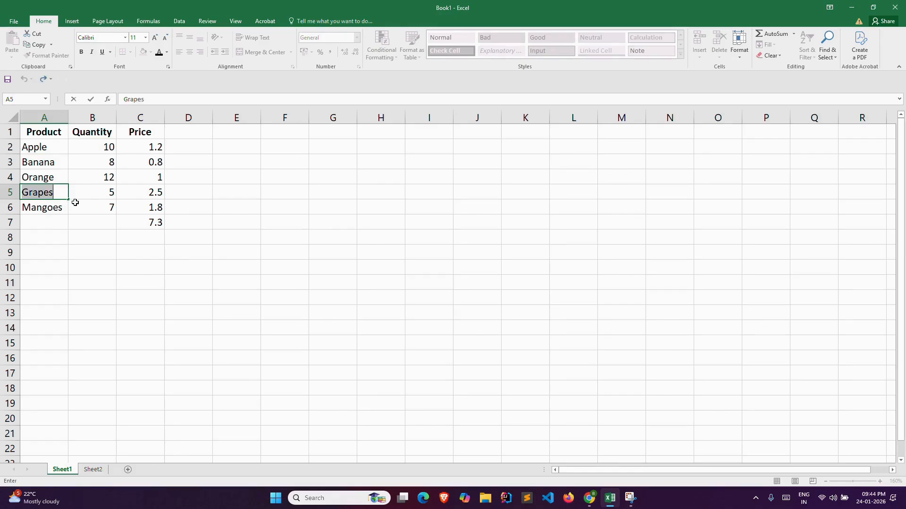
# Step: Delete the final "s" of Grapes in cell A5 and add it back so the entry reads Grapes
pyautogui.click(65, 192)
pyautogui.press('BackSpace')
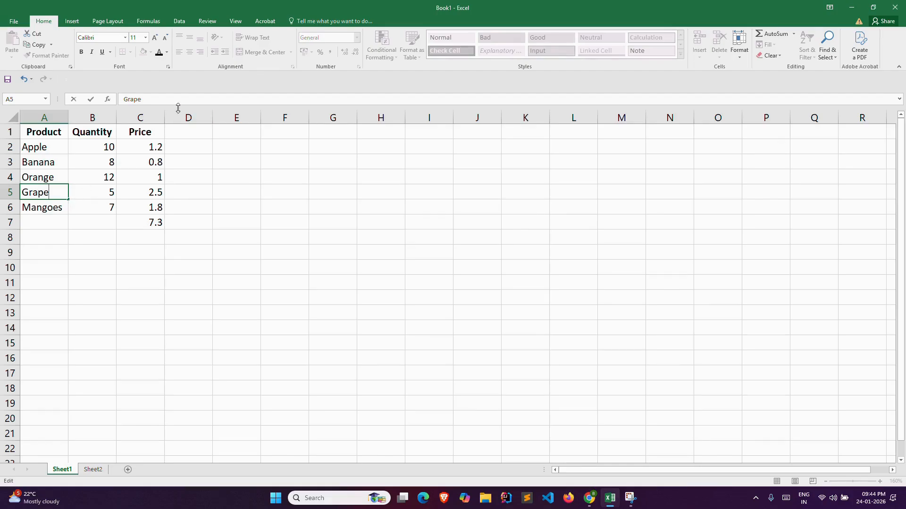
pyautogui.click(155, 99)
pyautogui.write('s')
pyautogui.moveTo(154, 99); pyautogui.dragTo(108, 99)
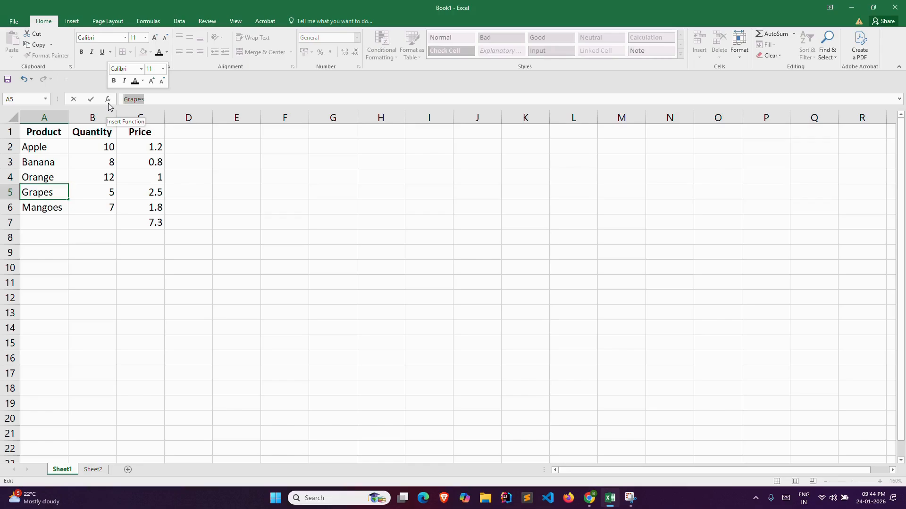
pyautogui.click(210, 176)
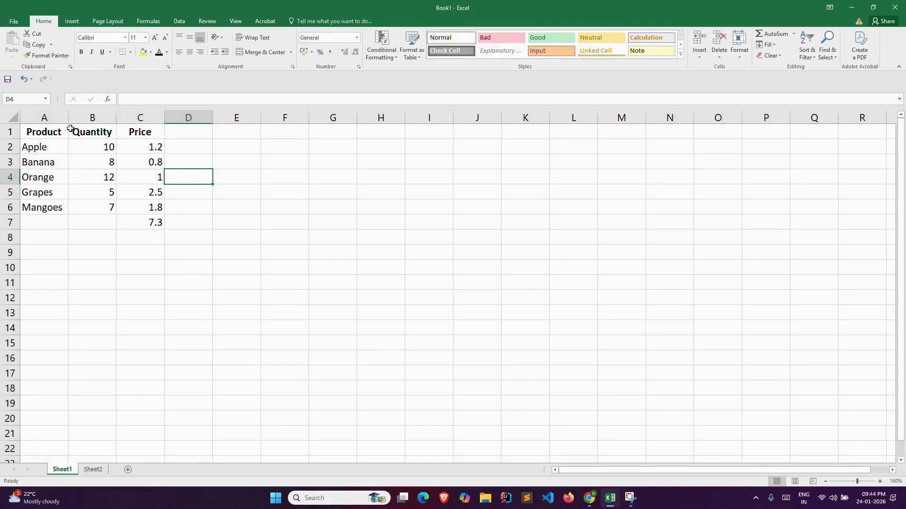
# Step: Examine the header row, the quantity and price values, and the formula in cell C7 without changing them
pyautogui.moveTo(36, 131); pyautogui.dragTo(152, 129)
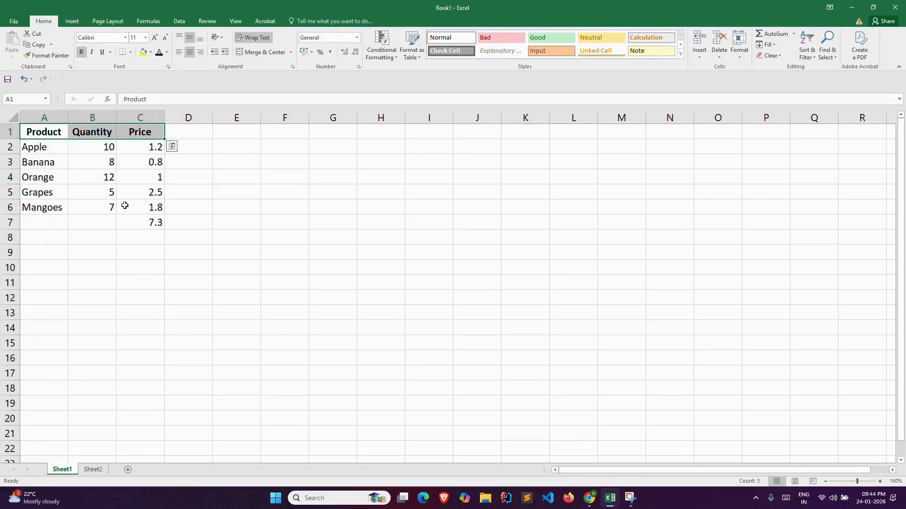
pyautogui.moveTo(101, 149); pyautogui.dragTo(152, 194)
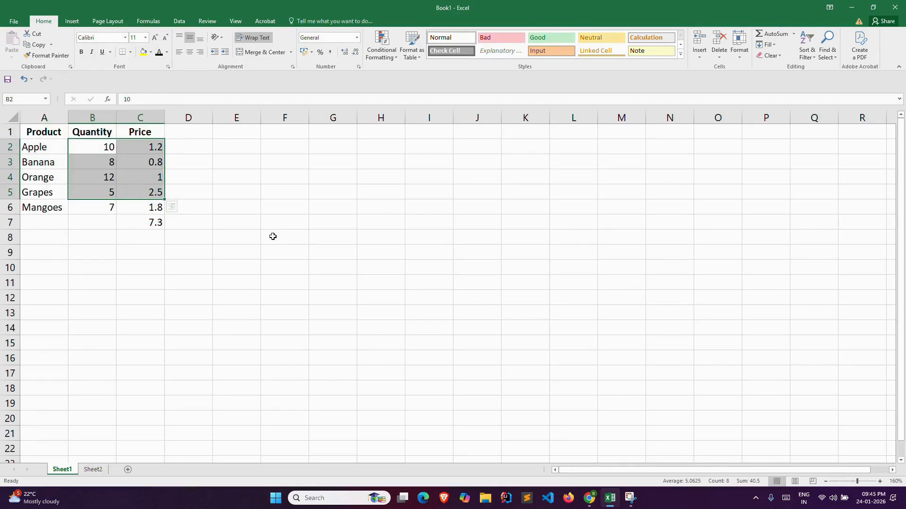
pyautogui.click(154, 222)
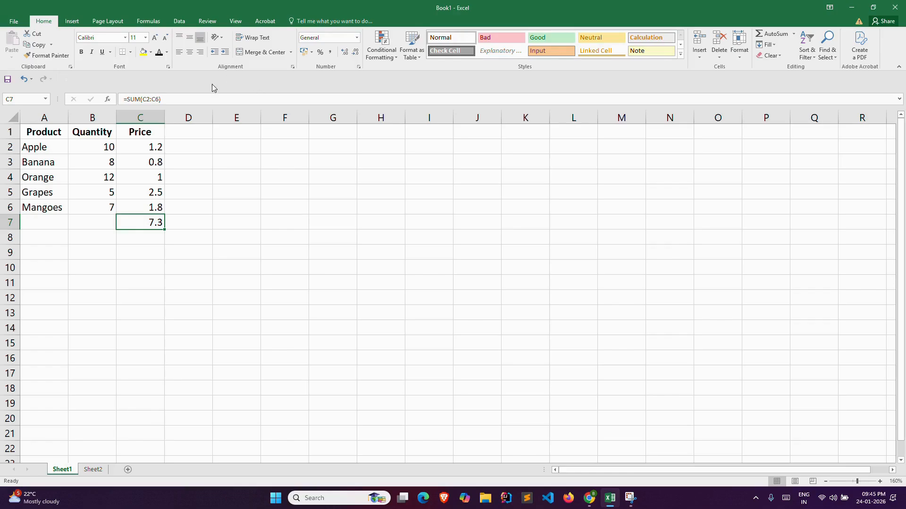
pyautogui.click(184, 98)
pyautogui.moveTo(184, 99); pyautogui.dragTo(115, 99)
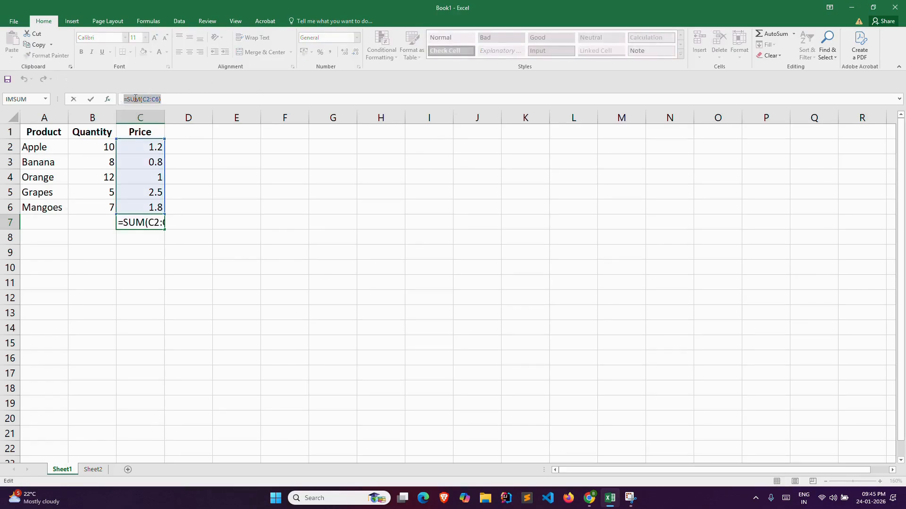
pyautogui.click(199, 224)
pyautogui.press('Escape')
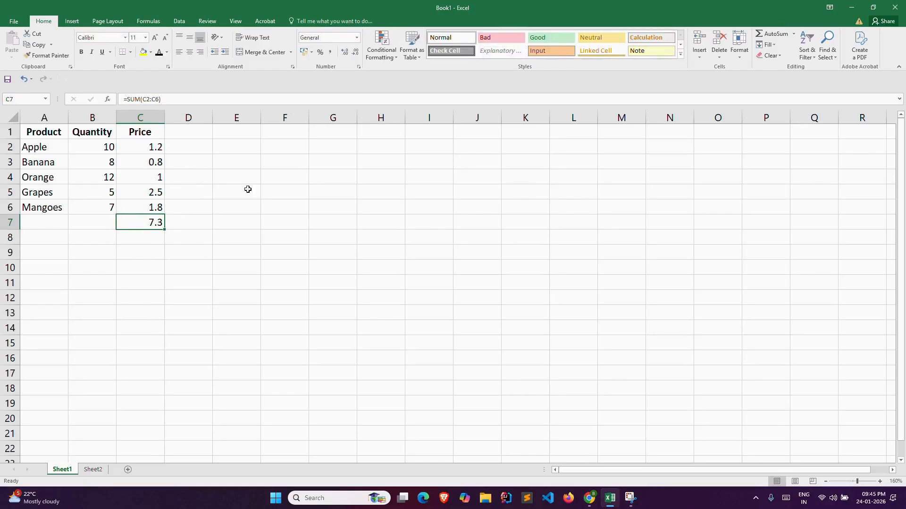
pyautogui.click(357, 38)
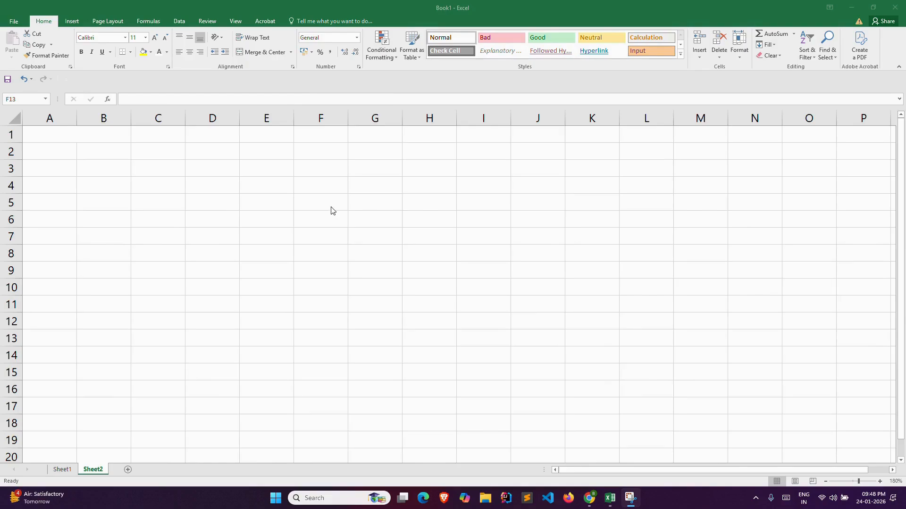
# Step: Set the font colour of cell A1 on Sheet2 to black and view its cut, copy and paste options
pyautogui.click(46, 136)
pyautogui.click(167, 52)
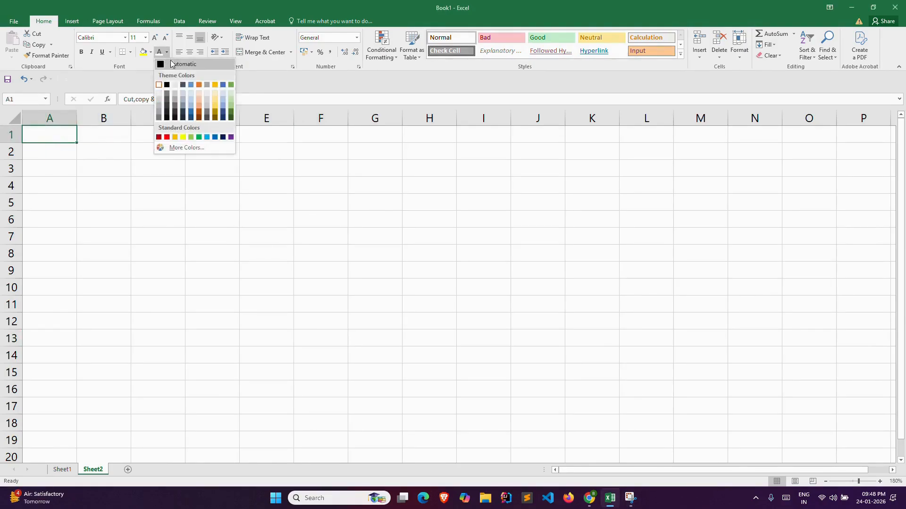
pyautogui.click(167, 75)
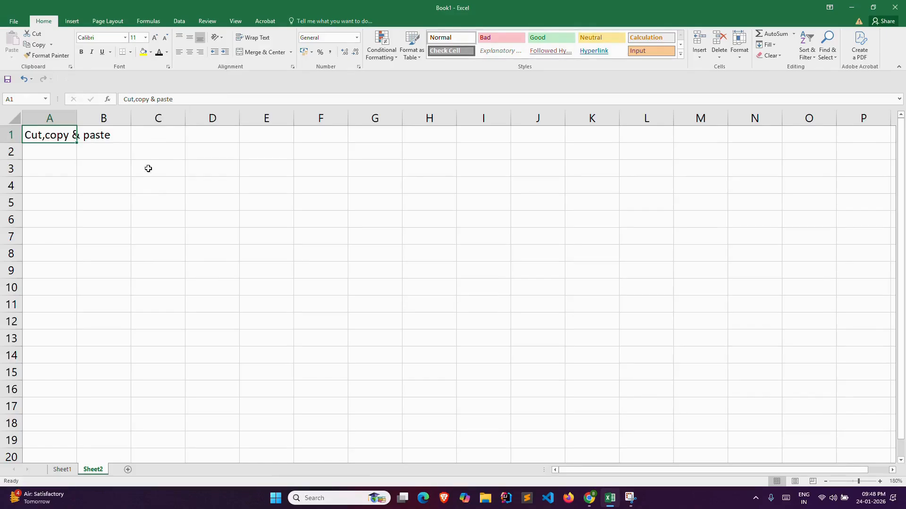
pyautogui.rightClick(66, 133)
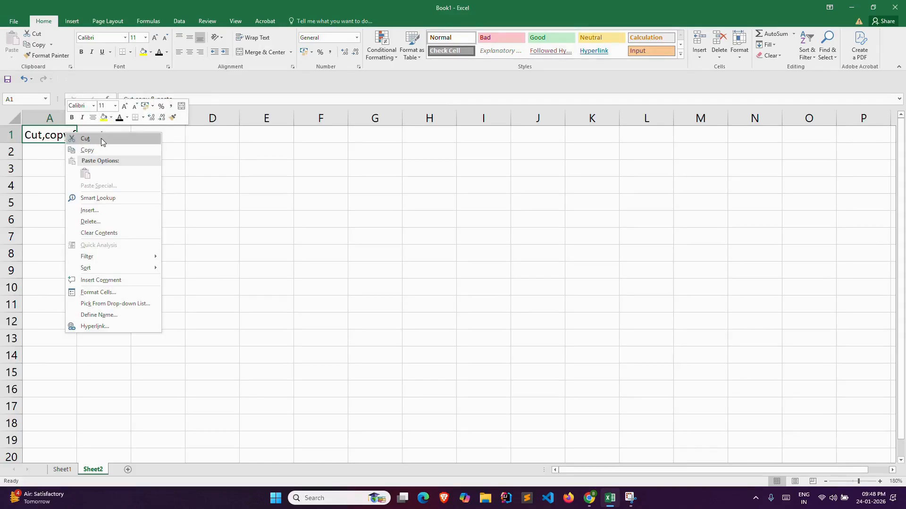
pyautogui.click(37, 165)
# Step: Set the font colour of the copy, cut and paste shortcut list in A3:B7 to black
pyautogui.moveTo(36, 165); pyautogui.dragTo(105, 238)
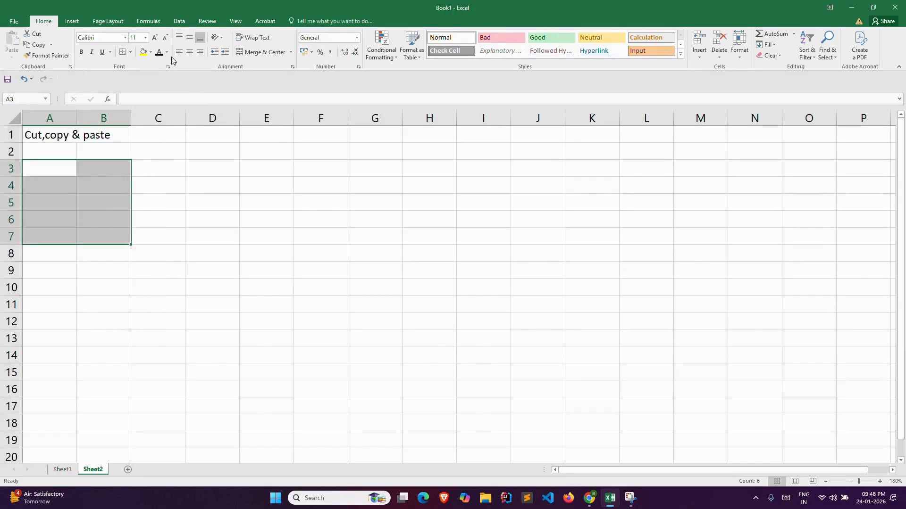
pyautogui.write('Copy\tCTRL+C Cut\tCTRL+X Paste\tCTRL+v')
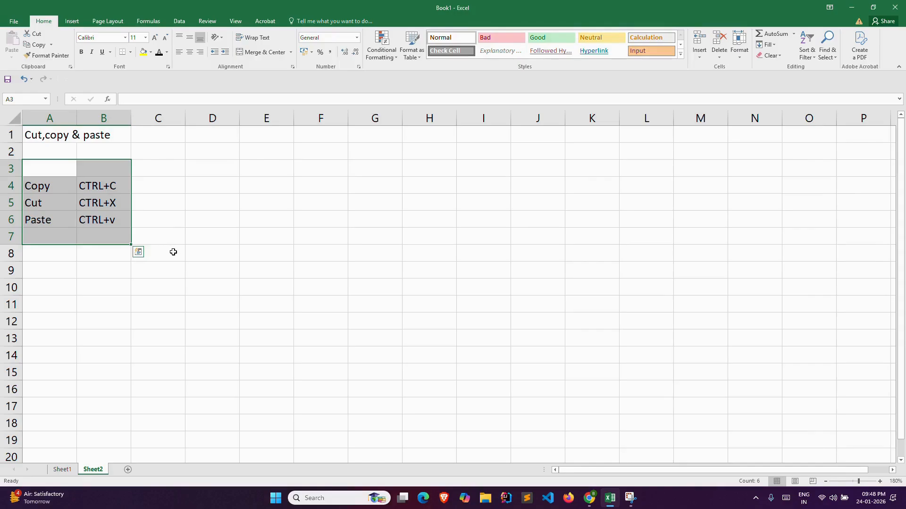
pyautogui.click(173, 253)
pyautogui.click(119, 205)
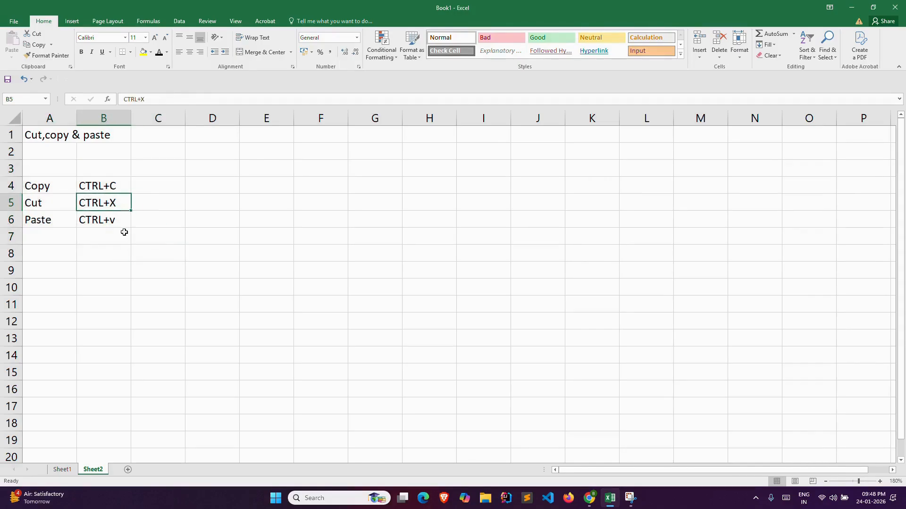
pyautogui.click(119, 222)
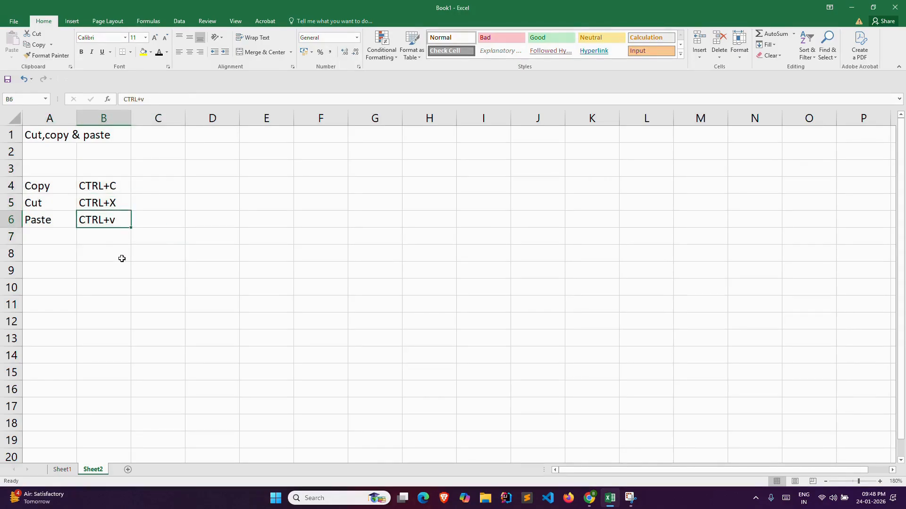
# Step: Set the font colour of the product table in D1:F7 to black
pyautogui.moveTo(156, 134); pyautogui.dragTo(397, 280)
pyautogui.write('Product\tQuantity\tPrice Apple\t10\t1.2 Banana\t8\t0.8 Orange\t12\t1 Grapes\t5\t2.5 Mangoes\t7\t1.8 \t\t7.3')
pyautogui.click(214, 134)
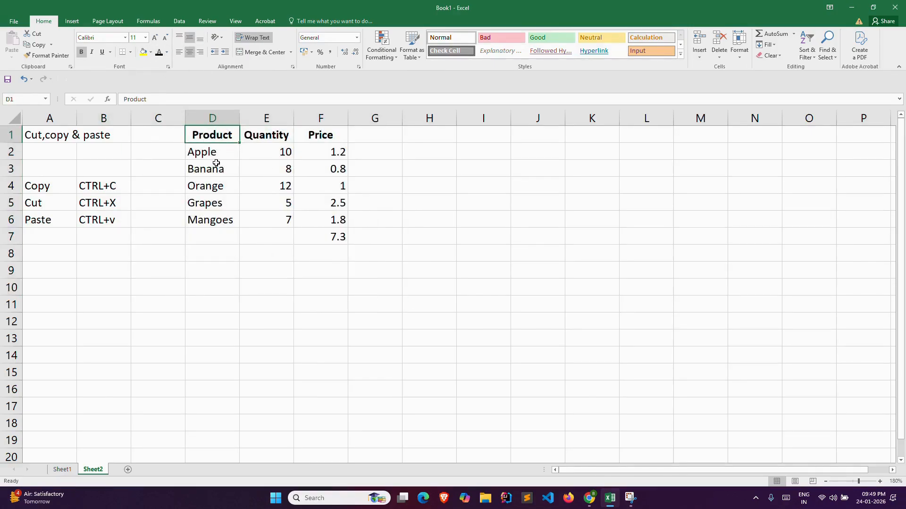
# Step: Cut the Orange row in D4:F4 and paste it starting at cell H4
pyautogui.moveTo(208, 182); pyautogui.dragTo(311, 182)
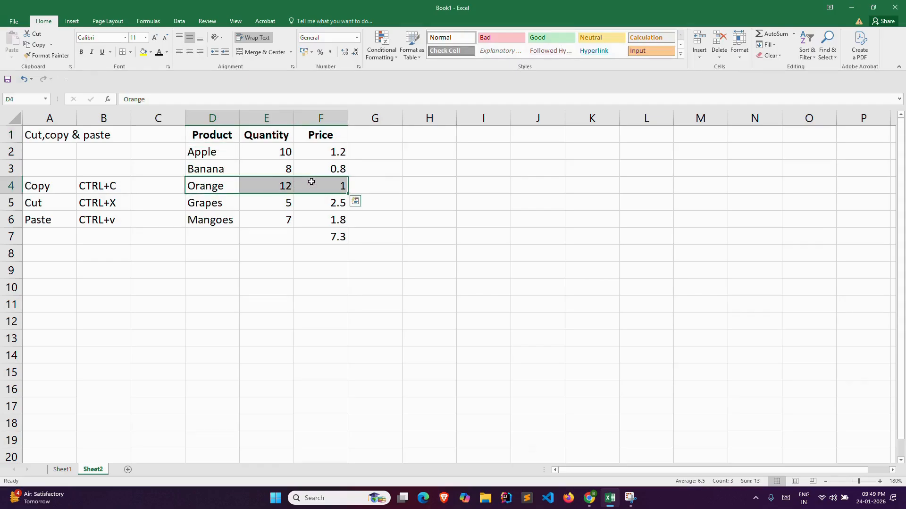
pyautogui.hotkey('ctrl', 'x')
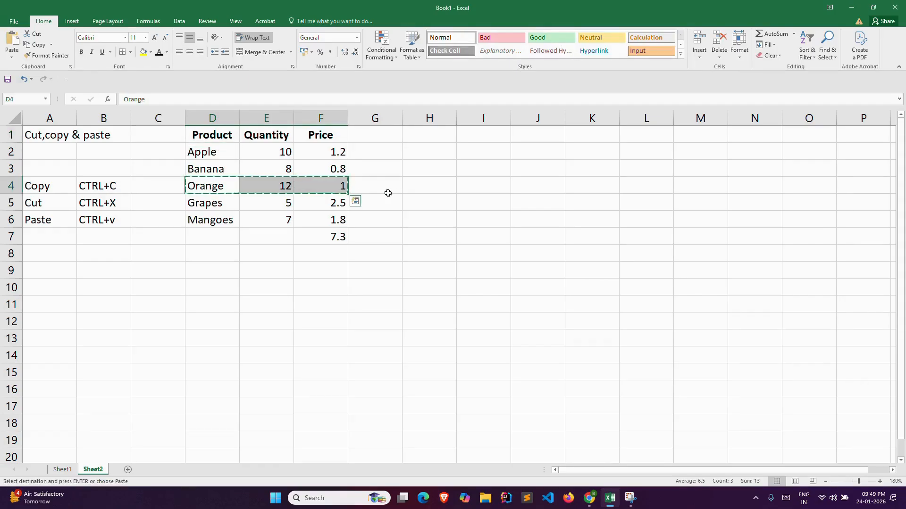
pyautogui.click(409, 185)
pyautogui.hotkey('ctrl', 'v')
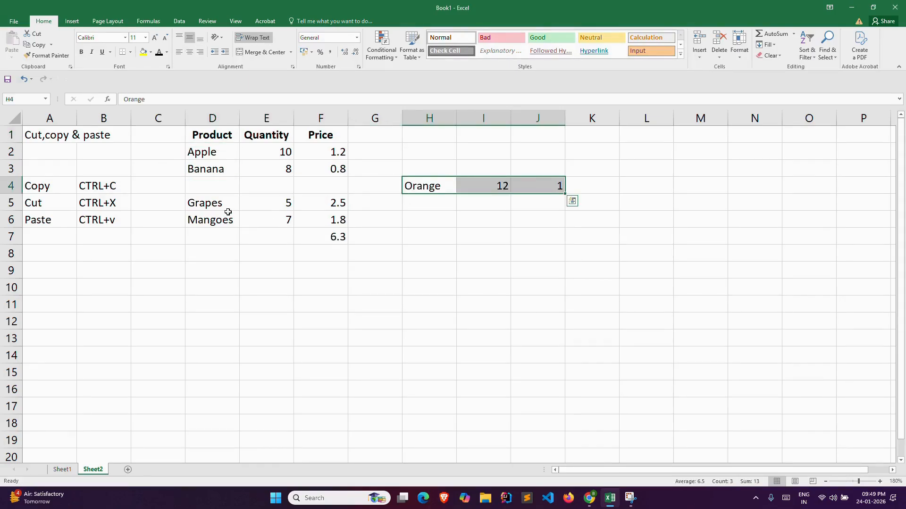
# Step: Copy the Grapes row in D5:F5 and paste it starting at cell H5
pyautogui.moveTo(205, 206); pyautogui.dragTo(318, 207)
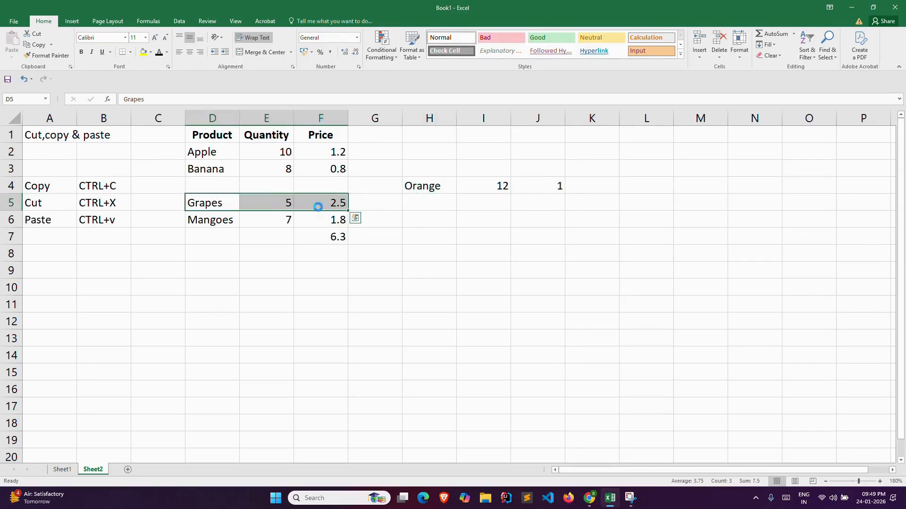
pyautogui.hotkey('ctrl', 'c')
pyautogui.click(415, 204)
pyautogui.hotkey('ctrl', 'v')
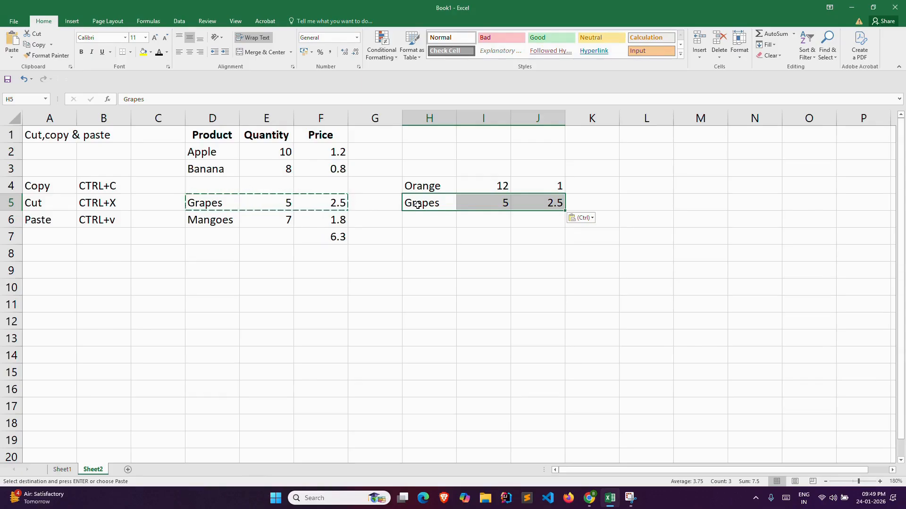
# Step: Undo the pasted Grapes row and the moved Orange row, and clear the copy selection
pyautogui.hotkey('ctrl', 'z')
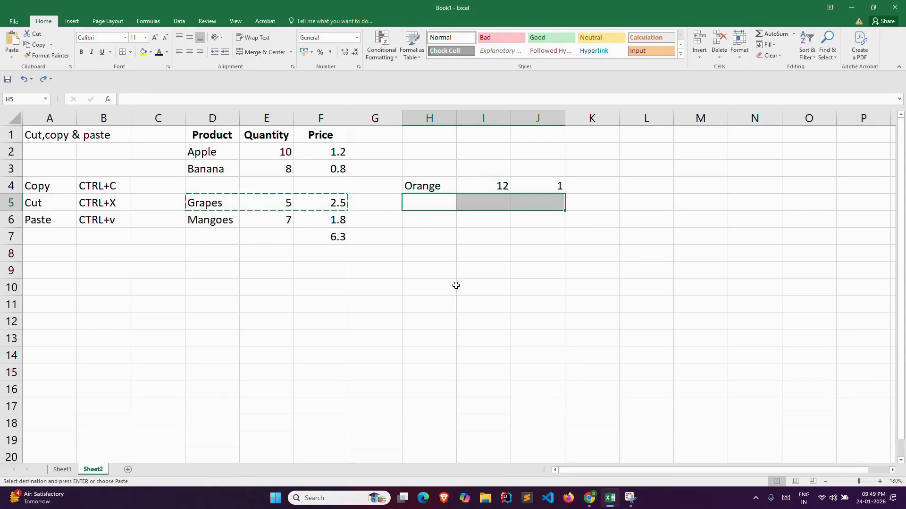
pyautogui.hotkey('ctrl', 'z')
pyautogui.press('Escape')
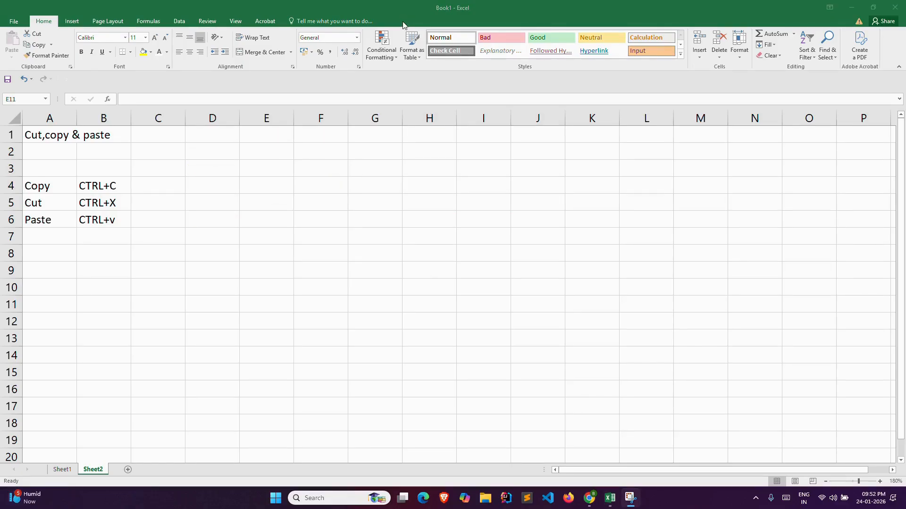
# Step: Set the font colour of the range D1:L10, holding two product tables, to black
pyautogui.moveTo(202, 132); pyautogui.dragTo(621, 295)
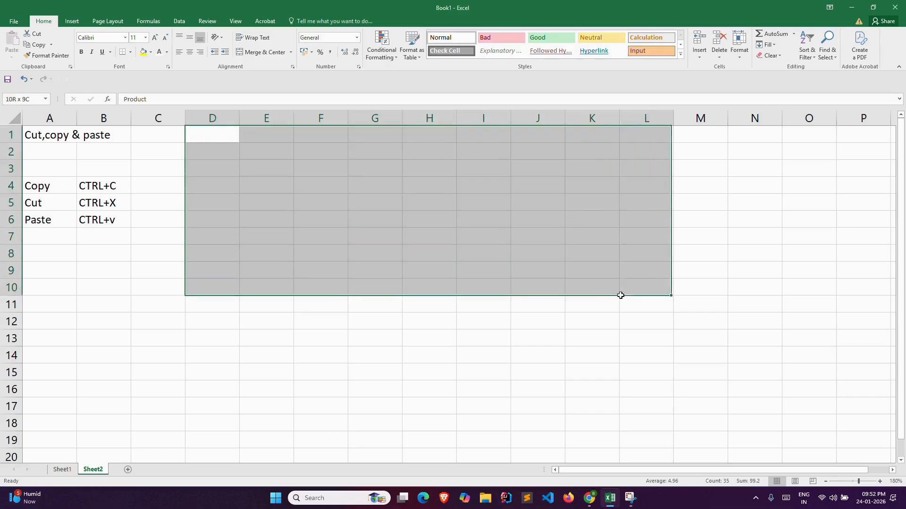
pyautogui.click(167, 51)
pyautogui.click(169, 86)
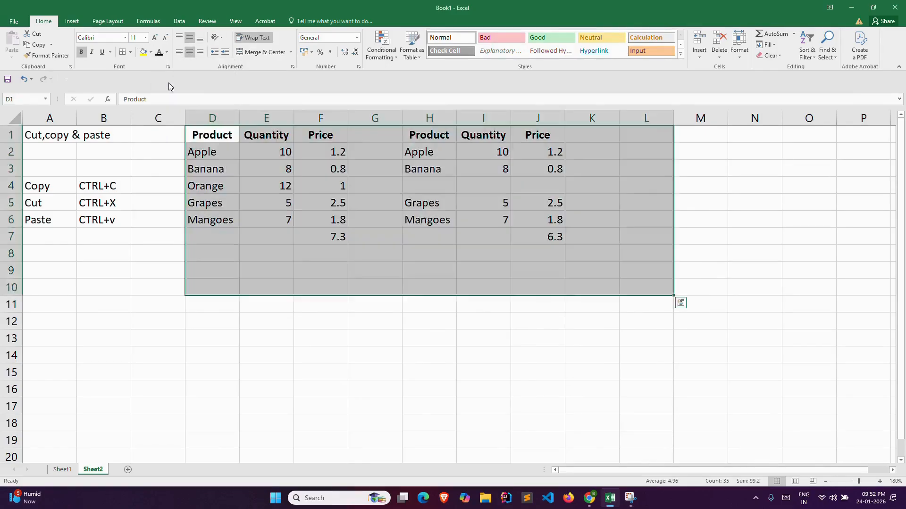
pyautogui.click(256, 335)
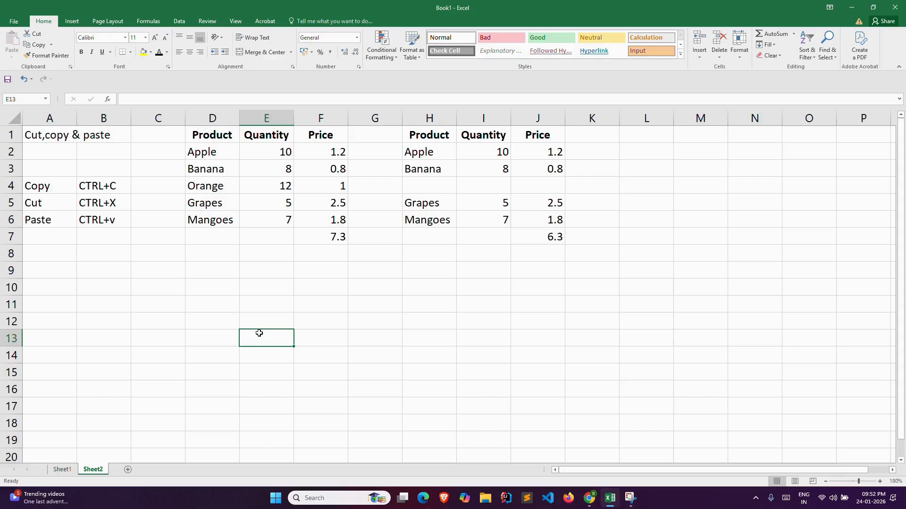
# Step: Move cell by cell from Apple in D2 down to Grapes in D5 and up to the Product header in D1
pyautogui.click(215, 154)
pyautogui.press('Down')
pyautogui.press('Down')
pyautogui.press('Down')
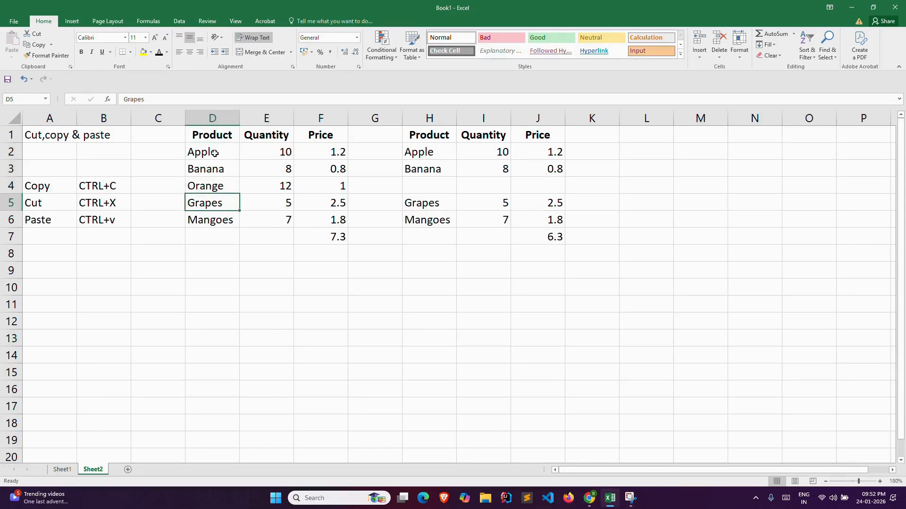
pyautogui.press('Up')
pyautogui.press('Up')
pyautogui.press('Up')
pyautogui.press('Up')
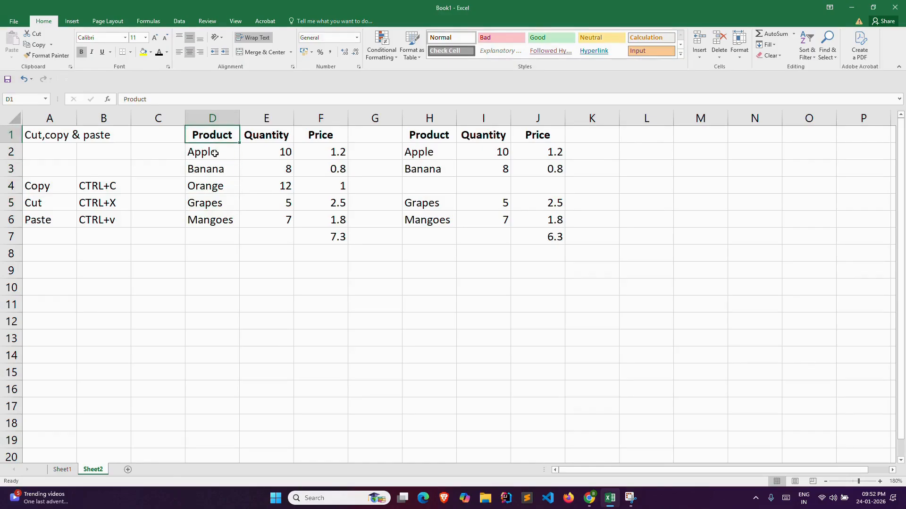
# Step: Jump around the data edges of the first product table through D6, F6 and F1, returning to D1
pyautogui.press('Down')
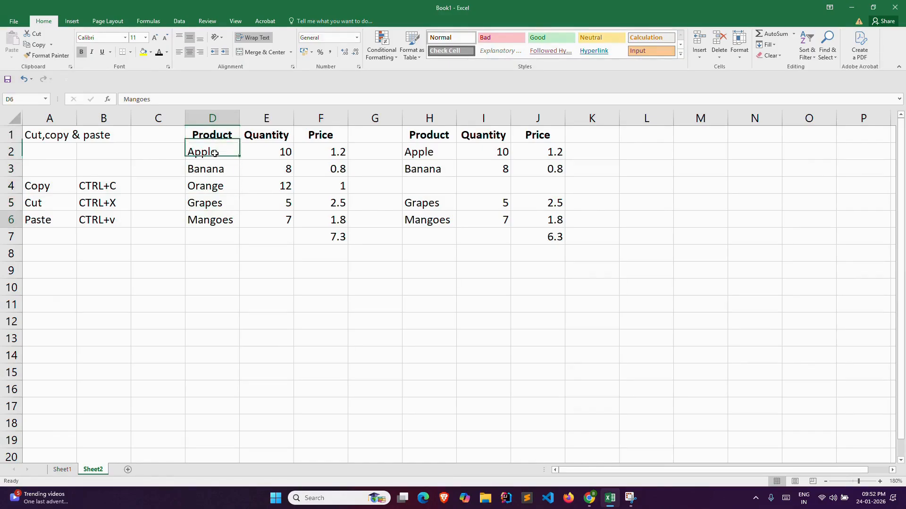
pyautogui.hotkey('ctrl', 'Down')
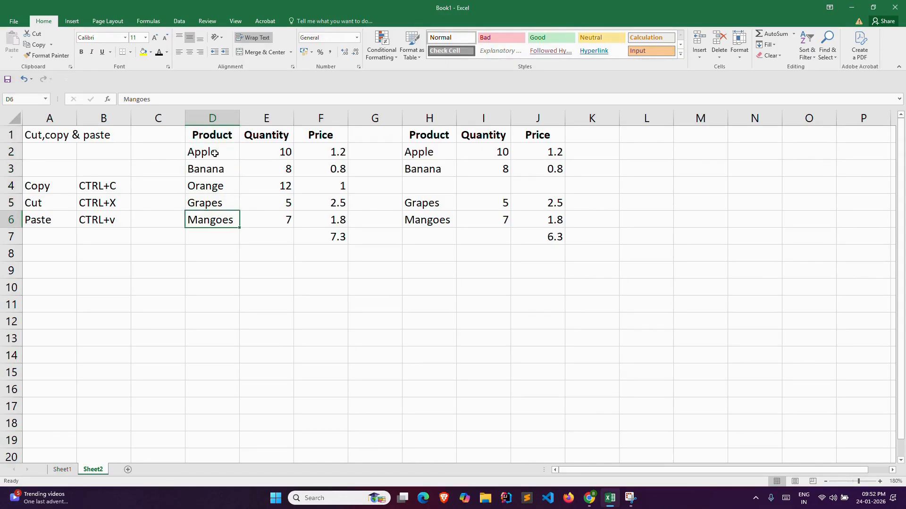
pyautogui.hotkey('ctrl', 'Right')
pyautogui.press('Up')
pyautogui.hotkey('ctrl', 'Up')
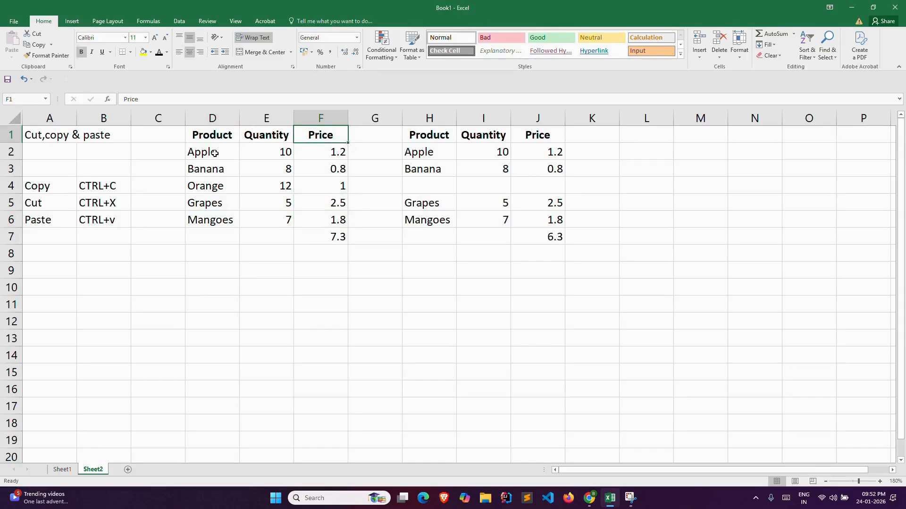
pyautogui.hotkey('ctrl', 'Left')
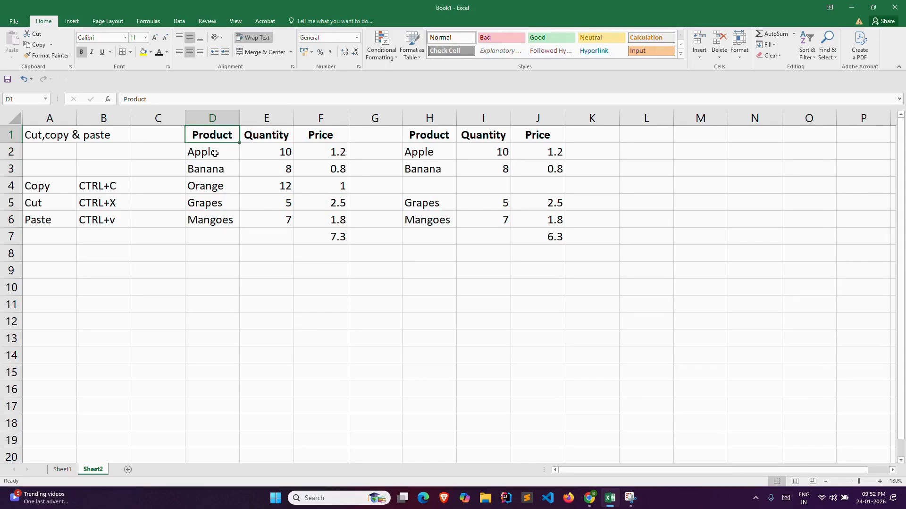
# Step: Jump along the header row to the second product table and around its data block edges, ending at H1
pyautogui.press('Right')
pyautogui.hotkey('ctrl', 'Right')
pyautogui.hotkey('ctrl', 'Right')
pyautogui.hotkey('ctrl', 'Down')
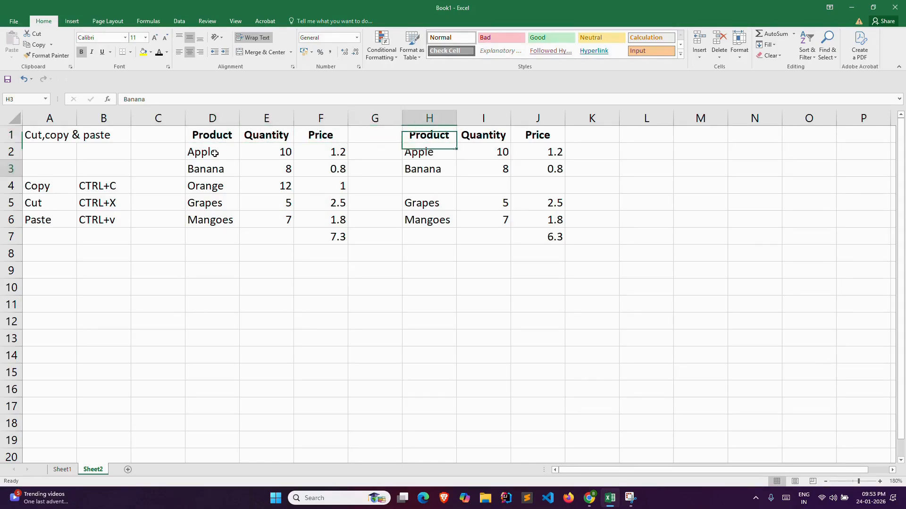
pyautogui.hotkey('ctrl', 'Down')
pyautogui.press('Down')
pyautogui.hotkey('ctrl', 'Right')
pyautogui.press('Up')
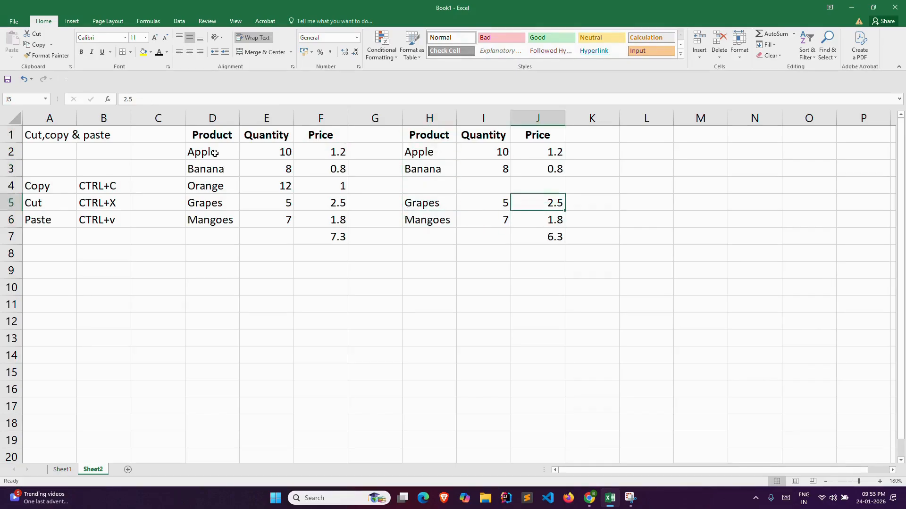
pyautogui.hotkey('ctrl', 'Up')
pyautogui.hotkey('ctrl', 'Up')
pyautogui.press('Left')
pyautogui.press('Left')
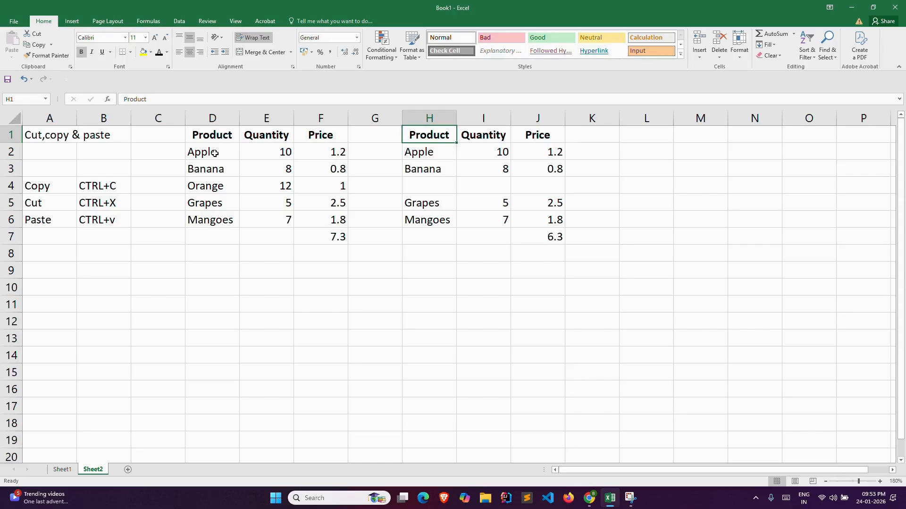
# Step: Move cell by cell from H1 to Banana in H3, across to D3, and down to Mangoes in D6
pyautogui.press('Down')
pyautogui.press('Down')
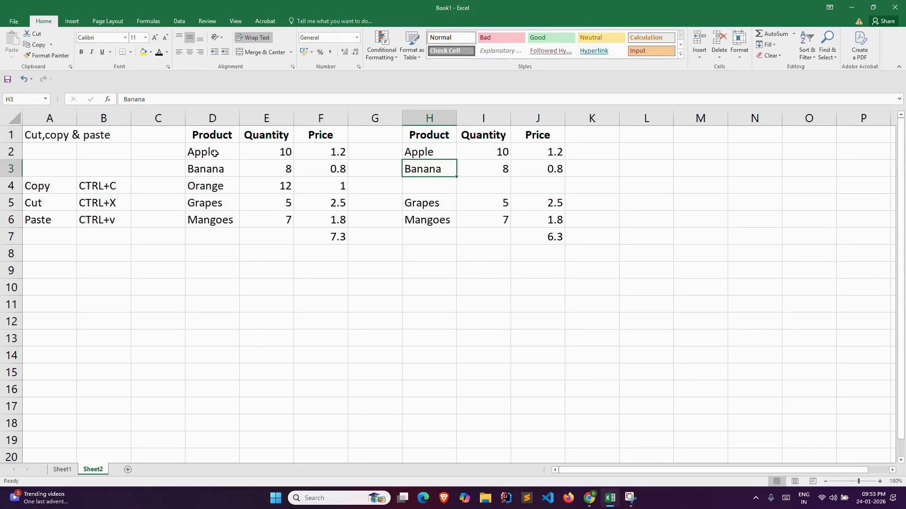
pyautogui.press('Left')
pyautogui.press('Left')
pyautogui.press('Left')
pyautogui.press('Left')
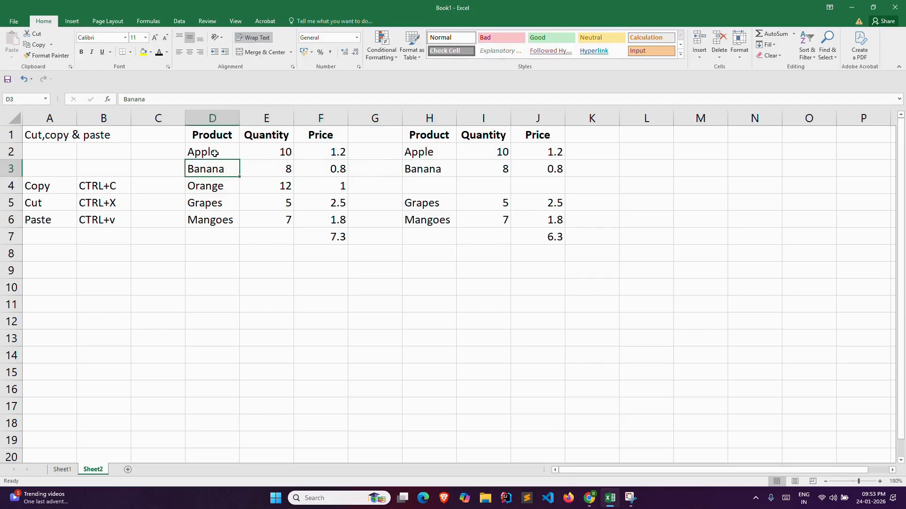
pyautogui.press('Up')
pyautogui.press('Down')
pyautogui.press('Down')
pyautogui.press('Down')
pyautogui.press('Down')
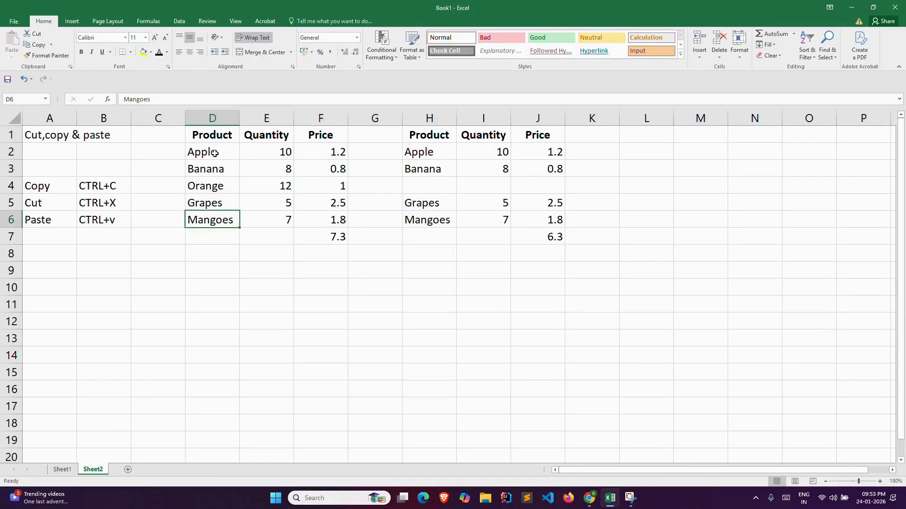
# Step: Select the range D1:F6 of the first product table, starting from the Product header in D1
pyautogui.press('Up')
pyautogui.press('Up')
pyautogui.press('Up')
pyautogui.press('Up')
pyautogui.press('Up')
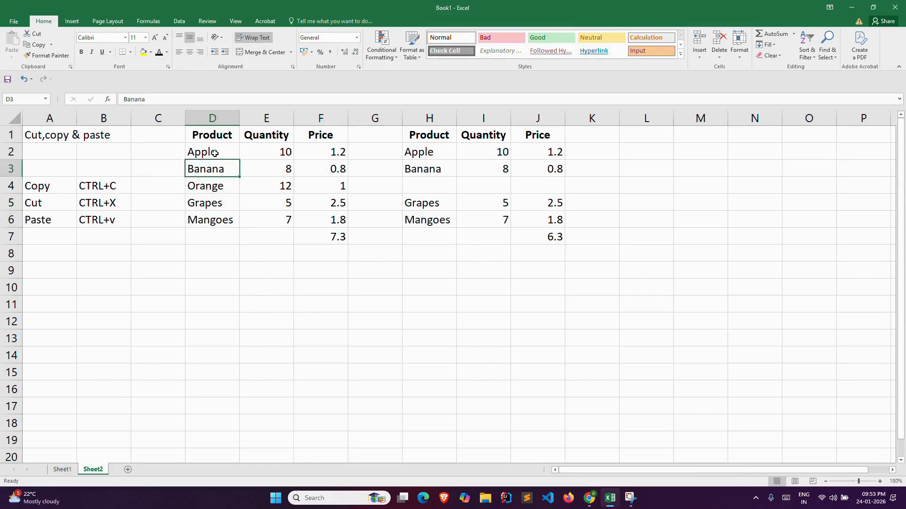
pyautogui.hotkey('ctrl', 'shift', 'Down')
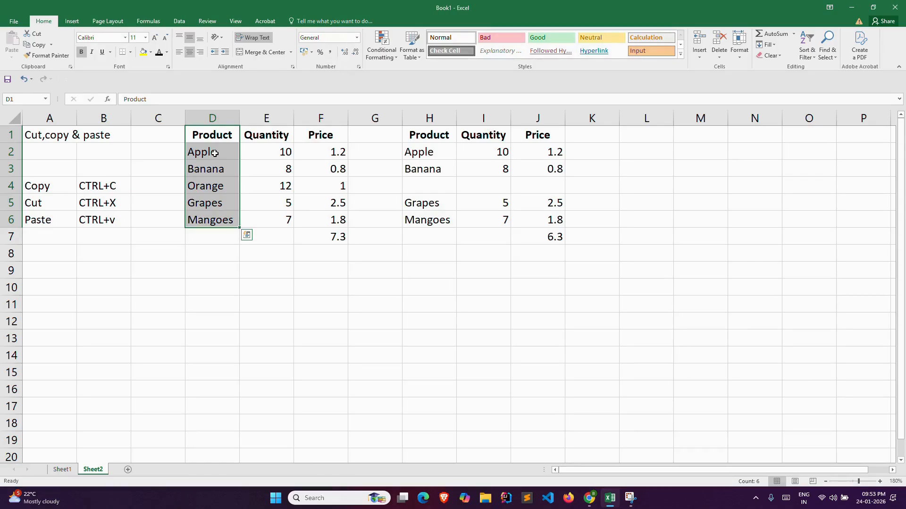
pyautogui.hotkey('ctrl', 'shift', 'Down')
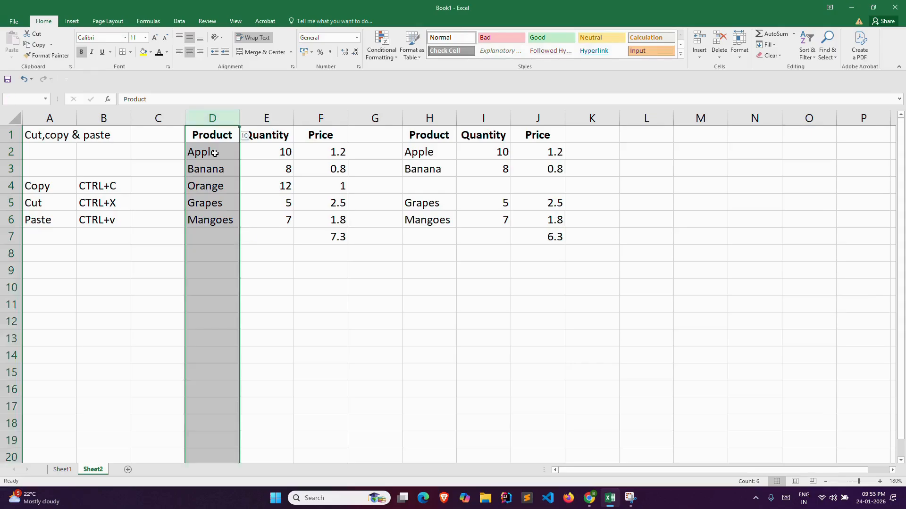
pyautogui.hotkey('ctrl', 'shift', 'Up')
pyautogui.hotkey('ctrl', 'shift', 'Right')
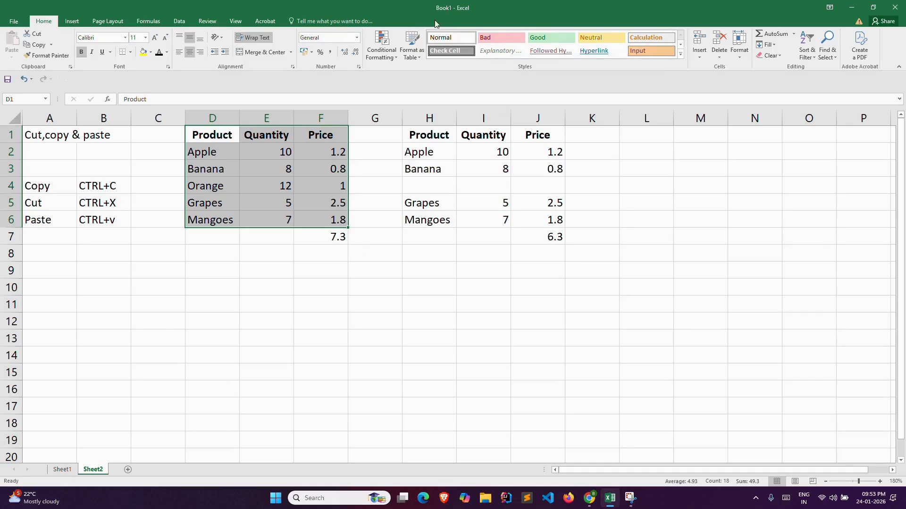
# Step: Set the font colour of cells A1, A3 and B3 on Sheet3 to black
pyautogui.click(399, 13)
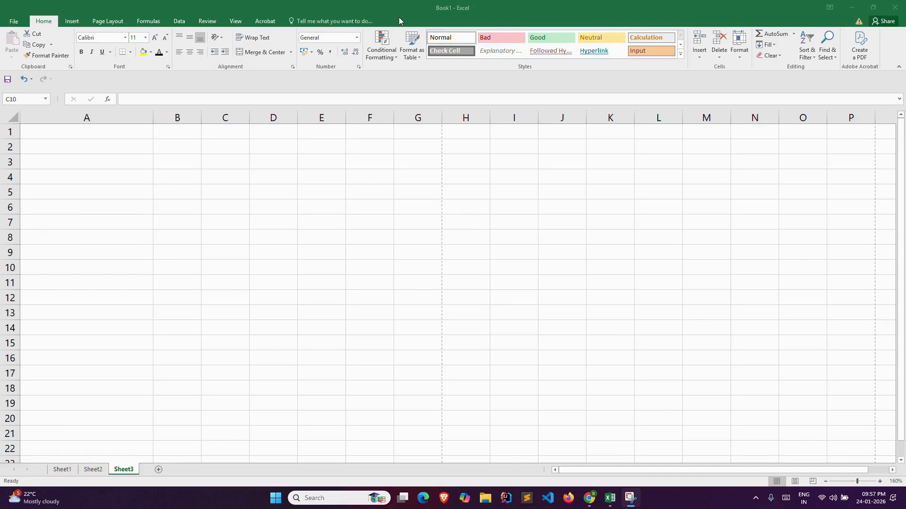
pyautogui.click(48, 129)
pyautogui.click(160, 51)
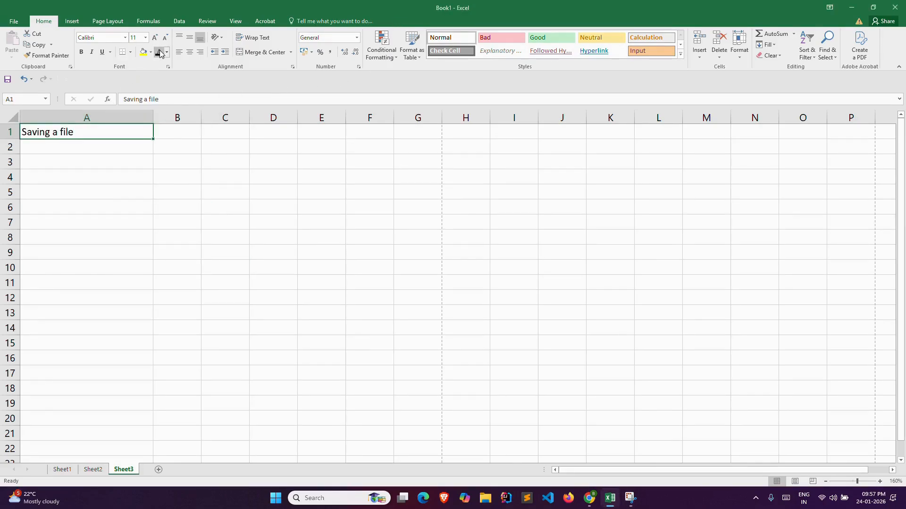
pyautogui.click(59, 158)
pyautogui.click(160, 52)
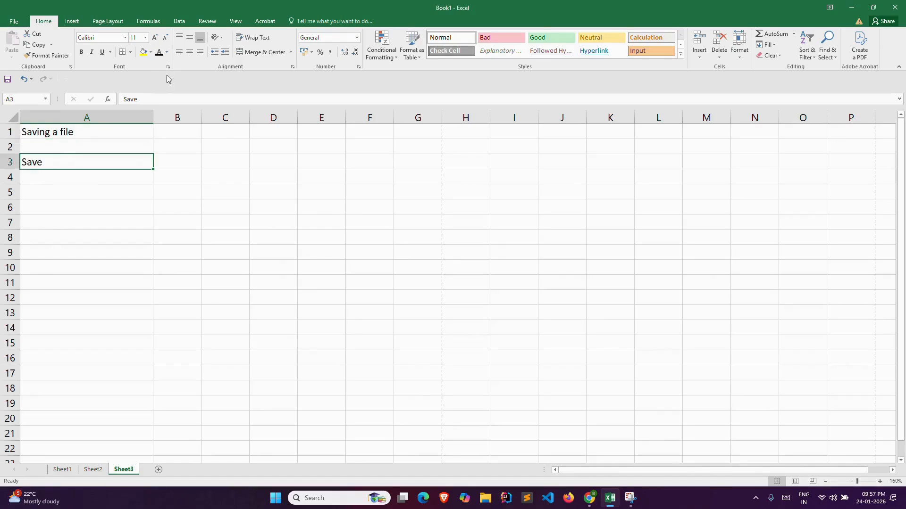
pyautogui.click(179, 164)
pyautogui.click(160, 52)
pyautogui.click(268, 209)
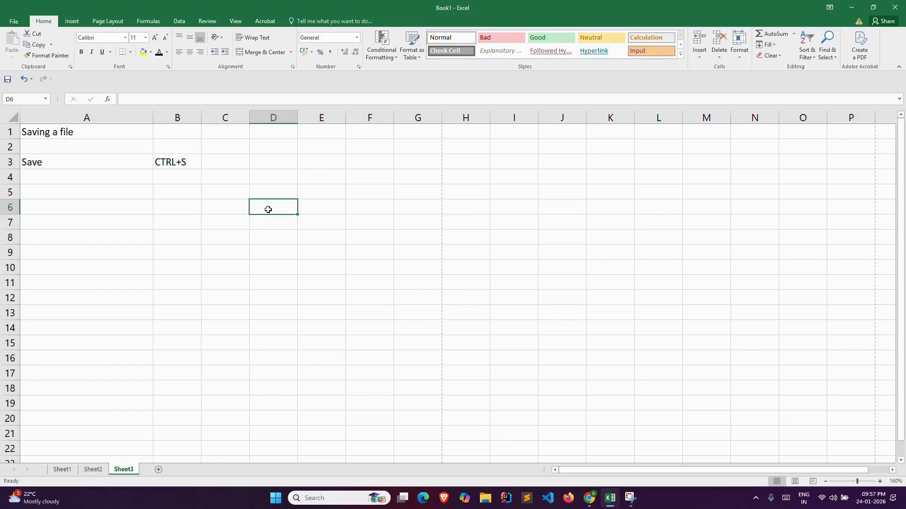
# Step: Open the print settings and print preview for Sheet3
pyautogui.click(14, 21)
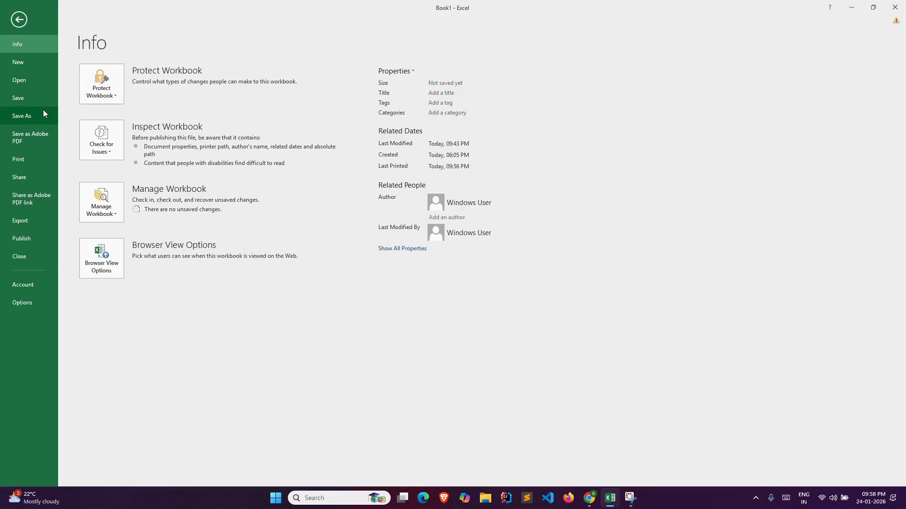
pyautogui.click(36, 158)
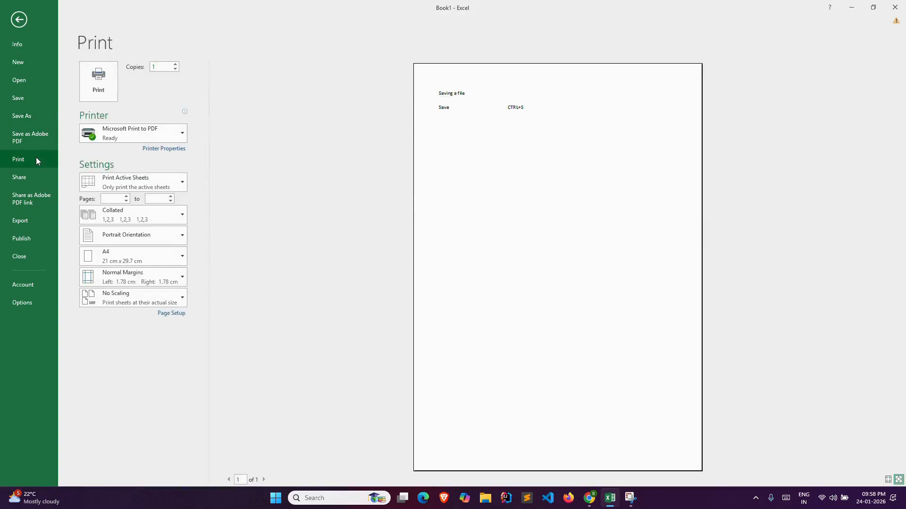